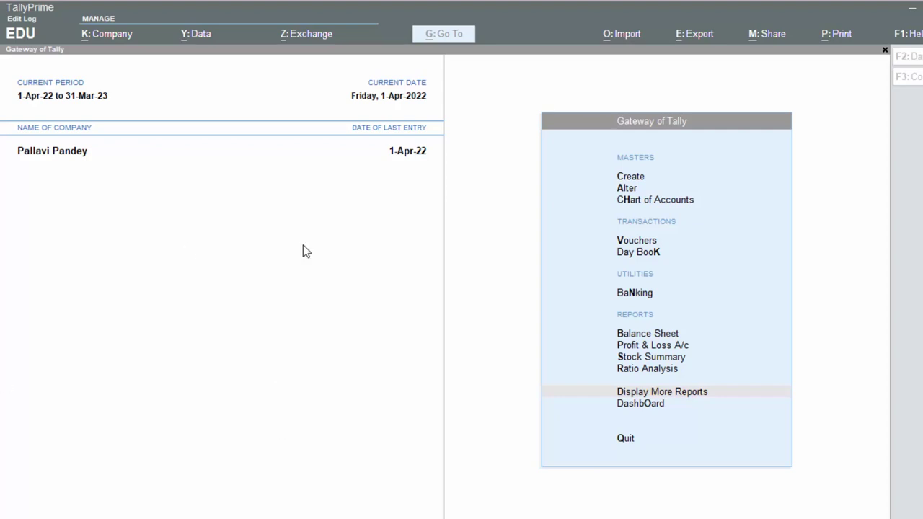
Bring TallyPrime to the front and open the Dashboard with its sales, purchase, cash and ratio tiles.
left_click(410, 258)
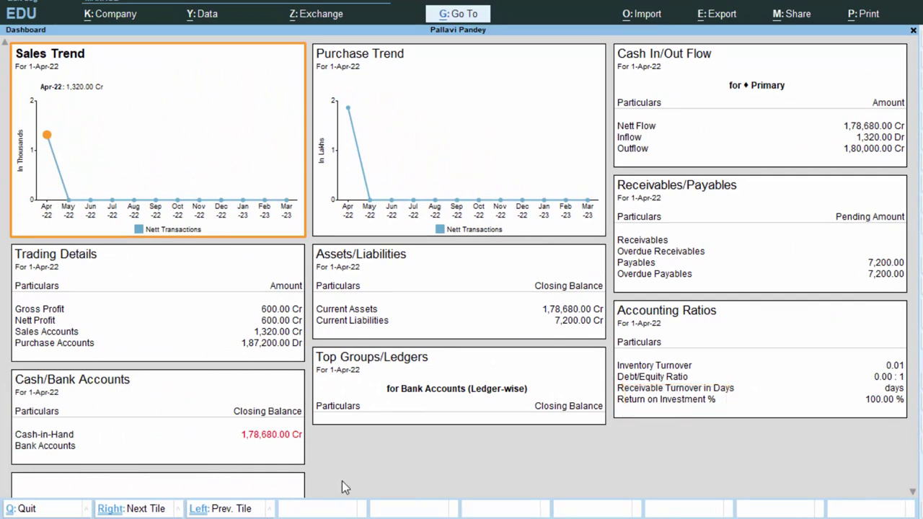
Step through the Sales Trend months, then leave the Dashboard for the Gateway of Tally.
key("Right")
key("Right")
key("Right")
key("Right")
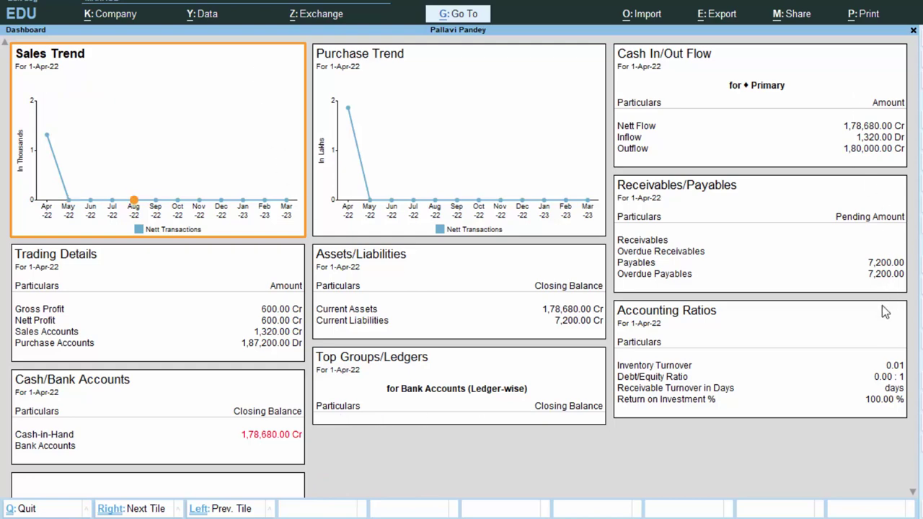
key("Escape")
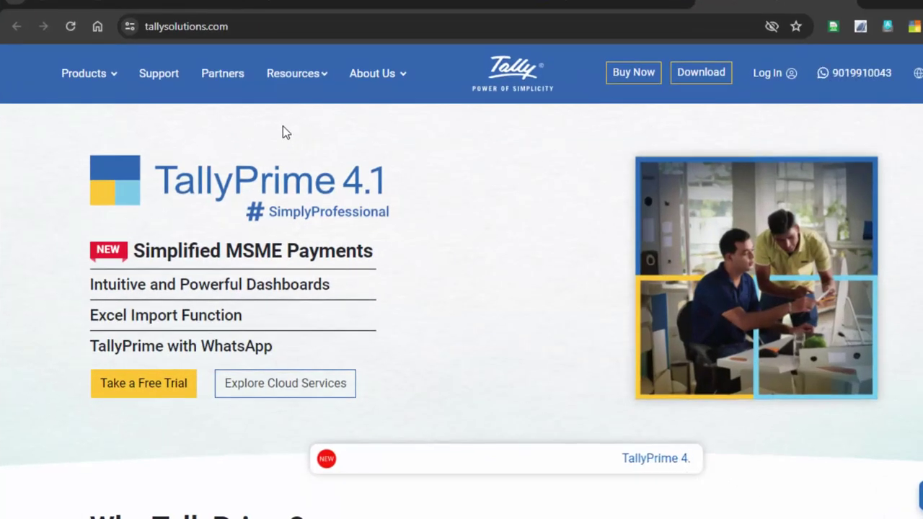
Switch to Chrome showing the tallysolutions.com TallyPrime 4.1 home page.
left_click(243, 26)
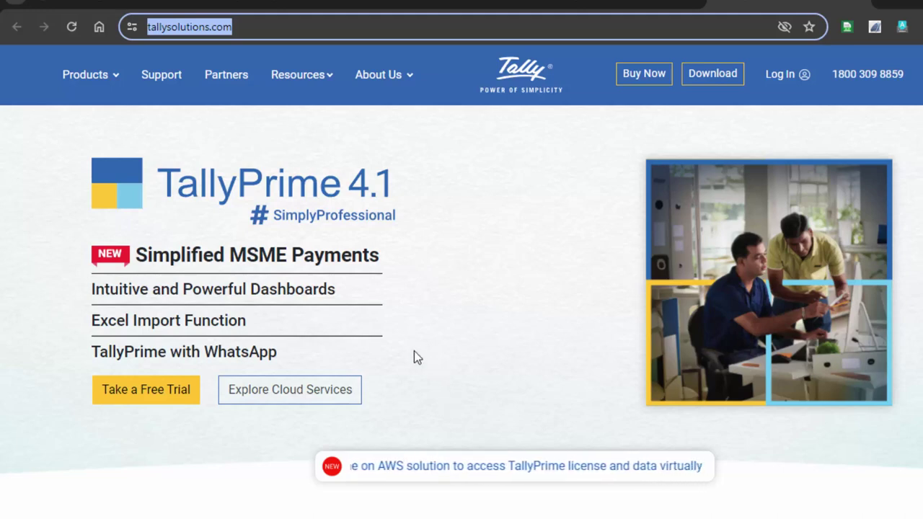
Return to TallyPrime and bring up the Change Company list of companies.
left_click(434, 221)
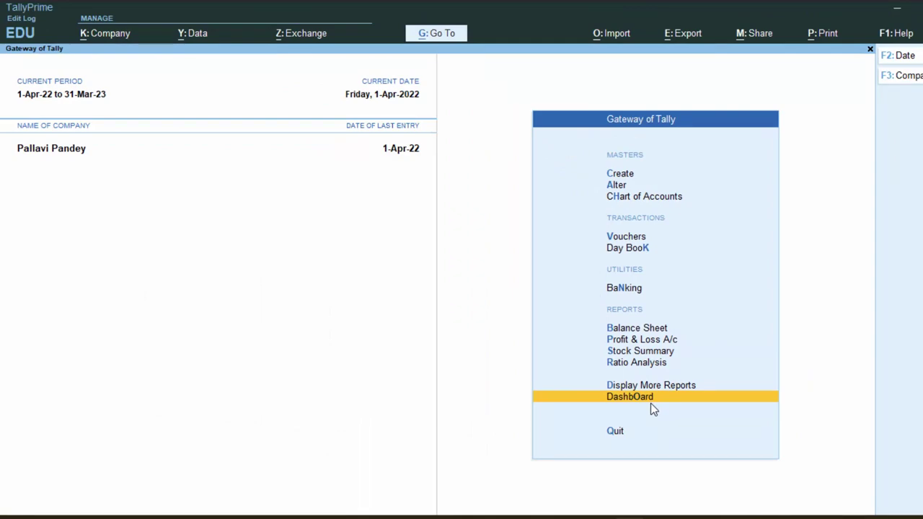
key("F3")
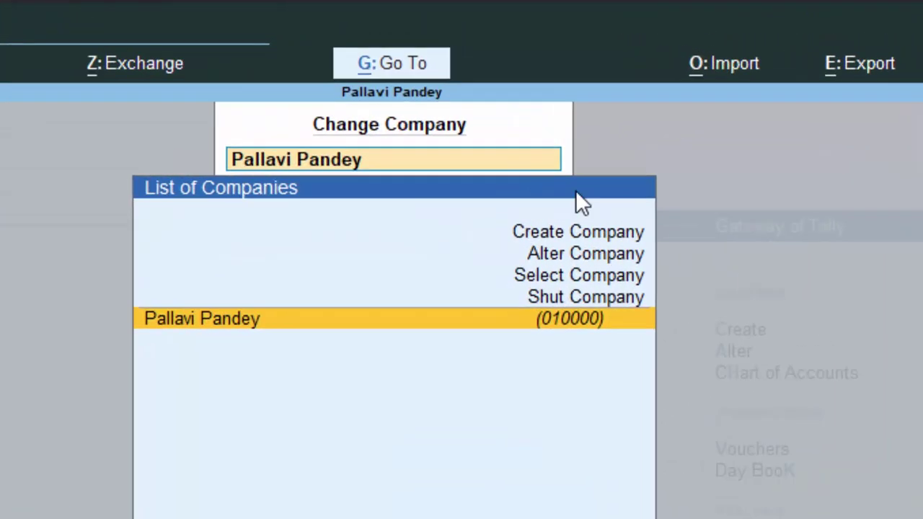
Start a new company named 'E Way Bill', keeping the auto-filled mailing name.
left_click(594, 242)
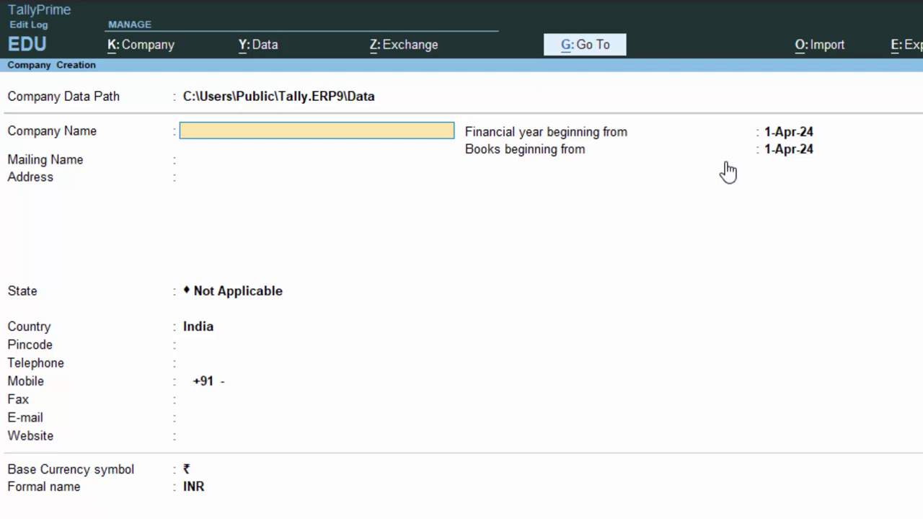
type("E way")
type(" Bill")
key("Return")
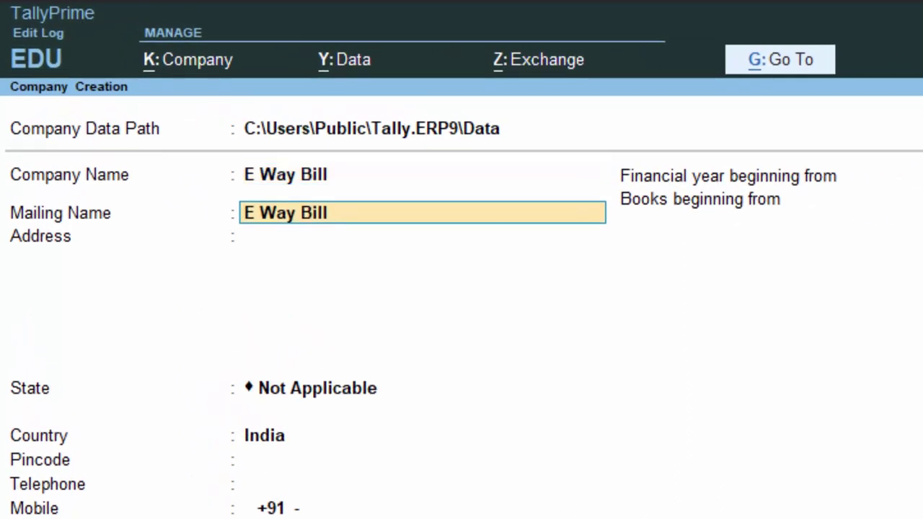
key("Return")
type("New C")
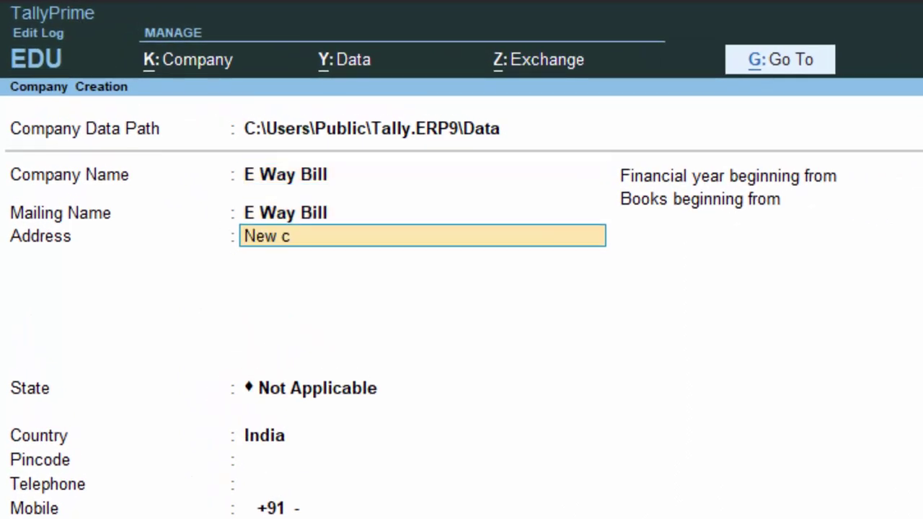
type("olony Deor")
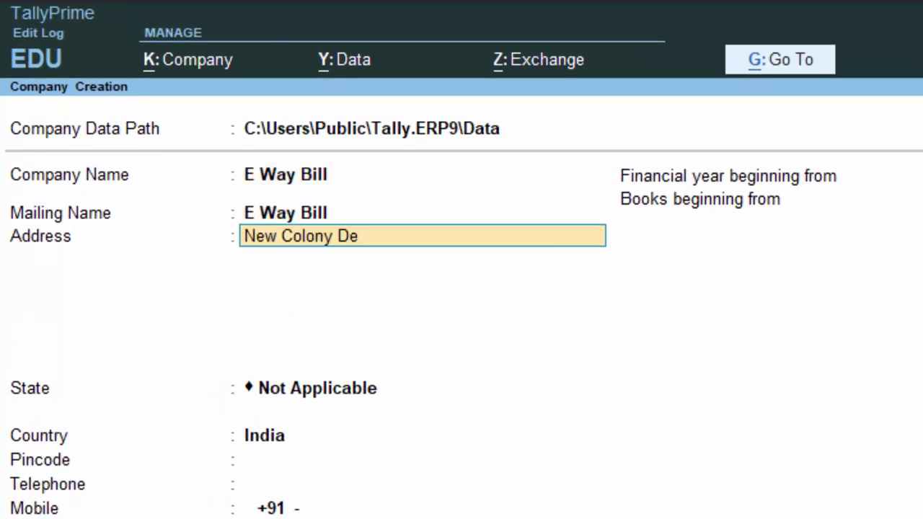
type("ia")
key("Return")
key("Return")
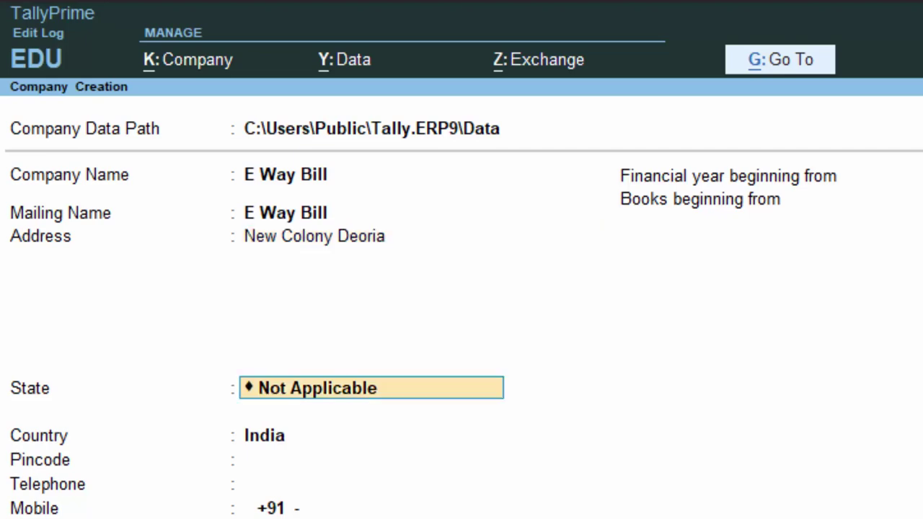
type("U")
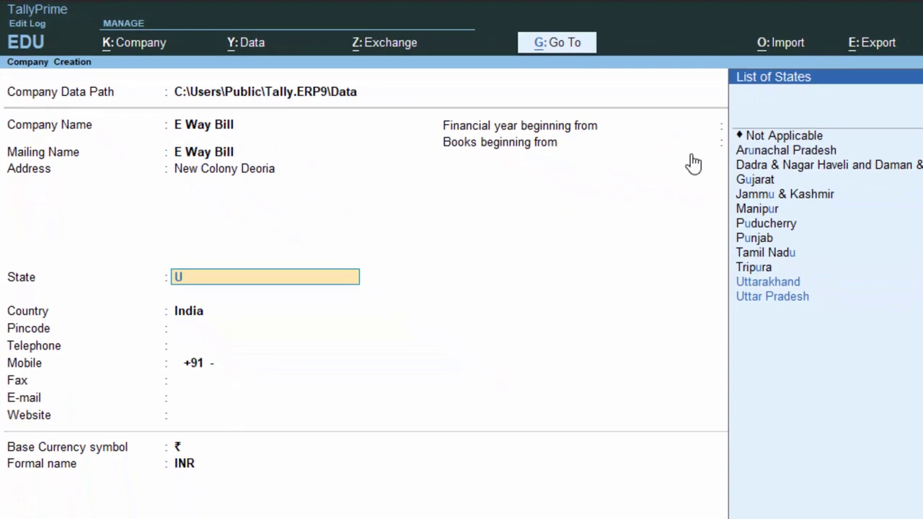
key("Down")
key("Return")
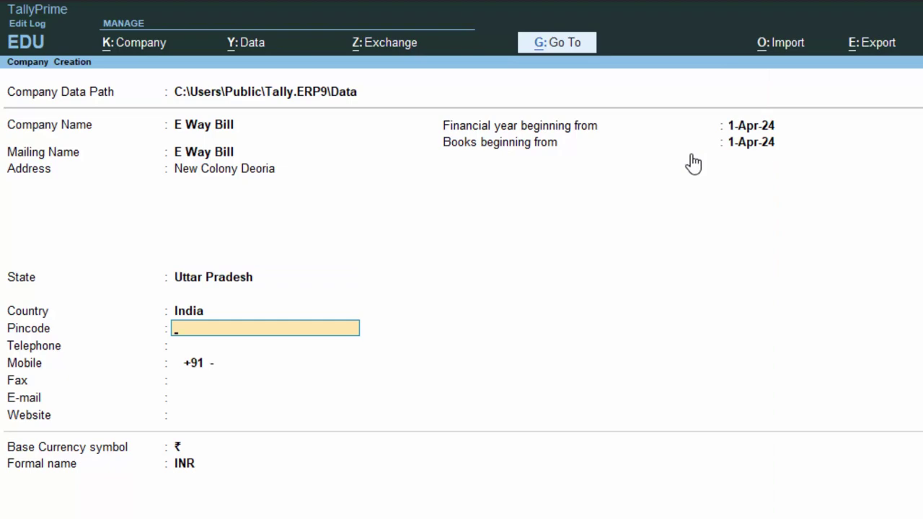
type("2")
type("7")
type("4")
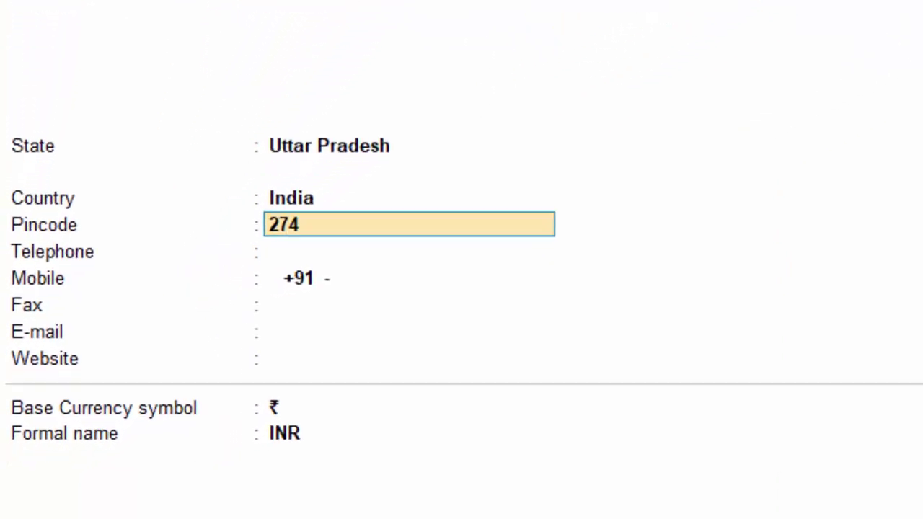
type("001")
key("Return")
key("Return")
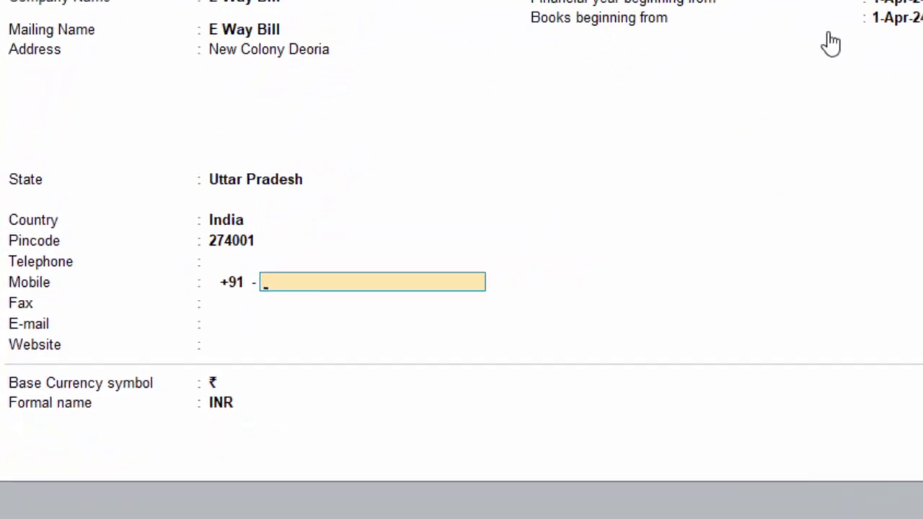
key("Return")
key("Return")
key("Return")
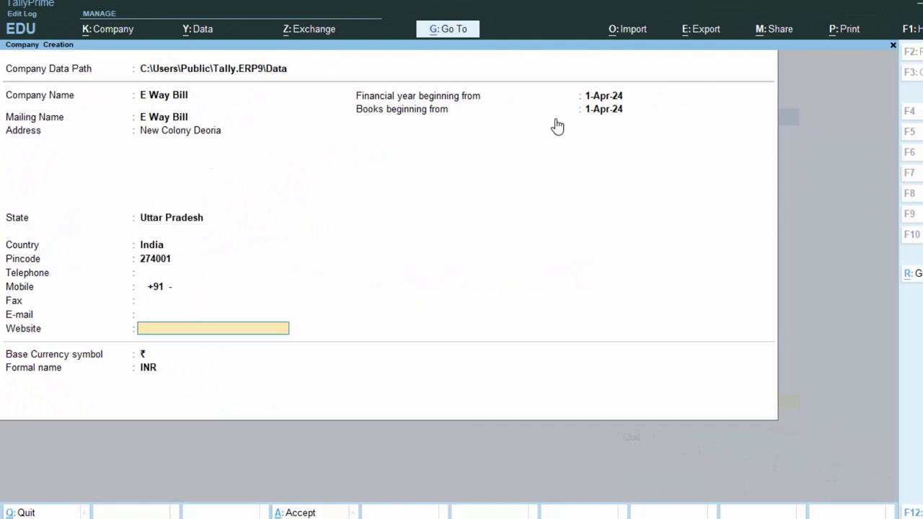
key("Return")
key("Return")
key("Return")
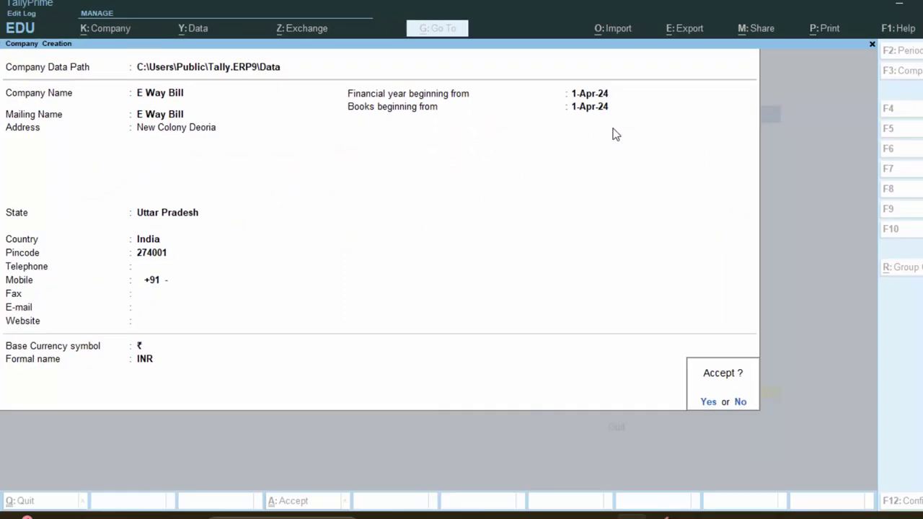
Save the E Way Bill company and enable payment requests via payment link/QR code.
key("Return")
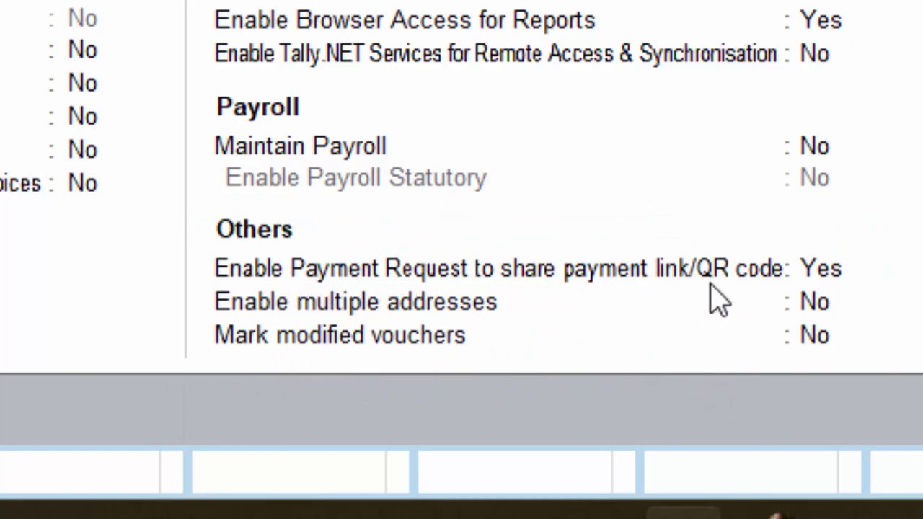
left_click(832, 278)
type("y")
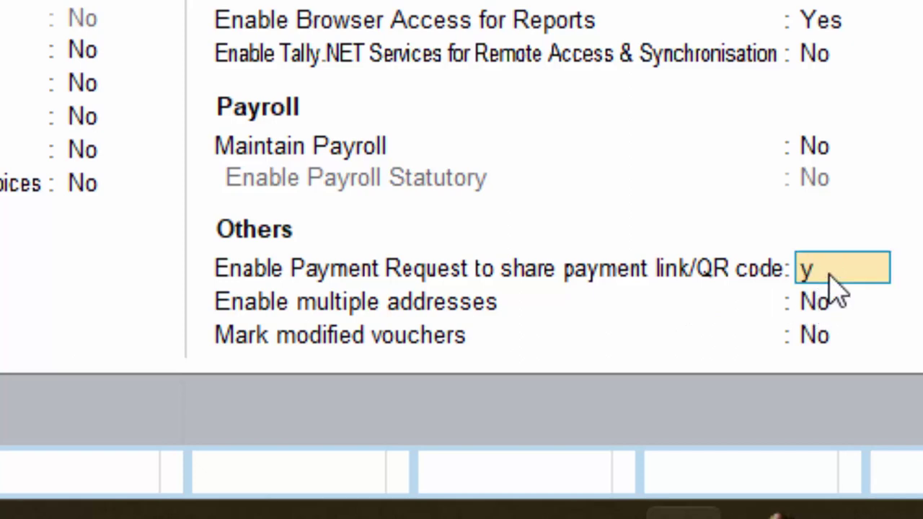
key("Return")
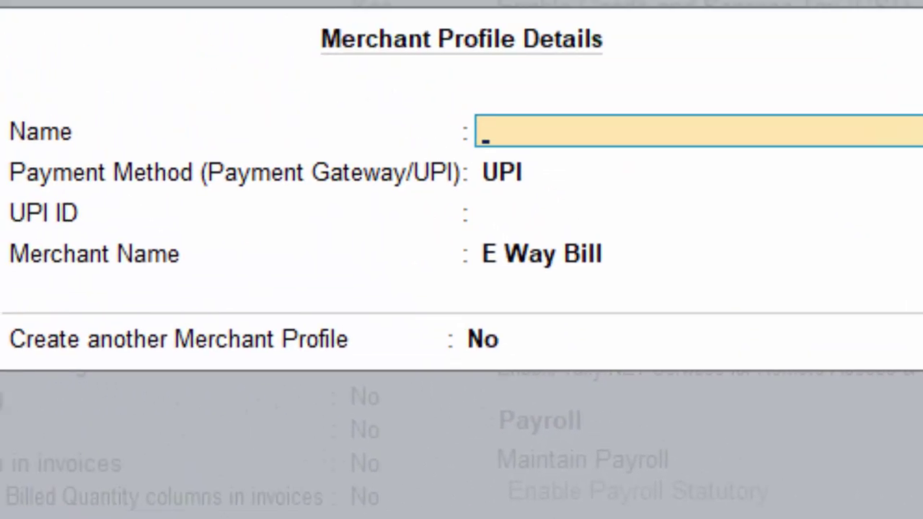
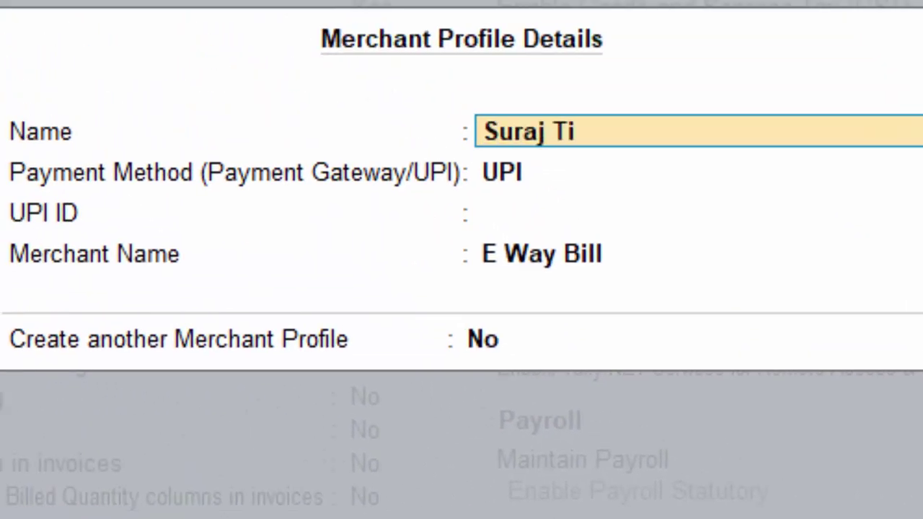
Save a UPI merchant profile with the owner's name, UPI ID and merchant name E Way Bill.
key("Return")
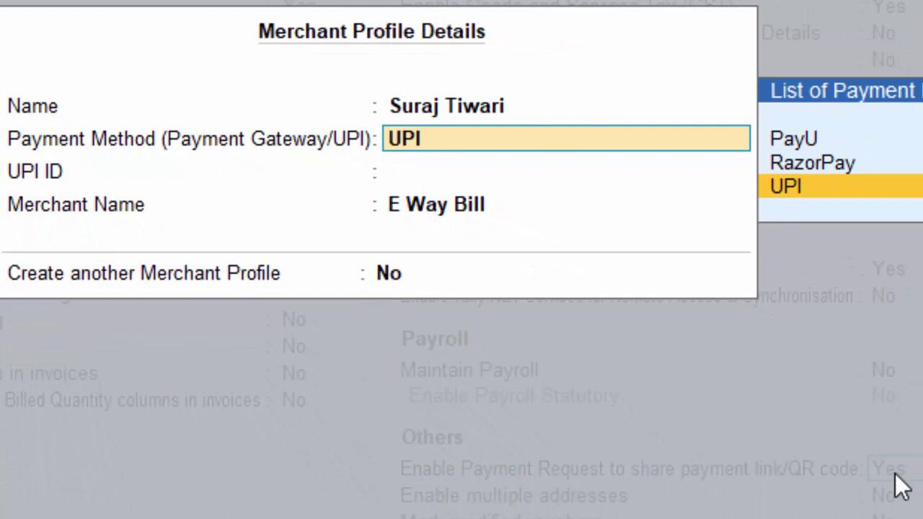
key("Return")
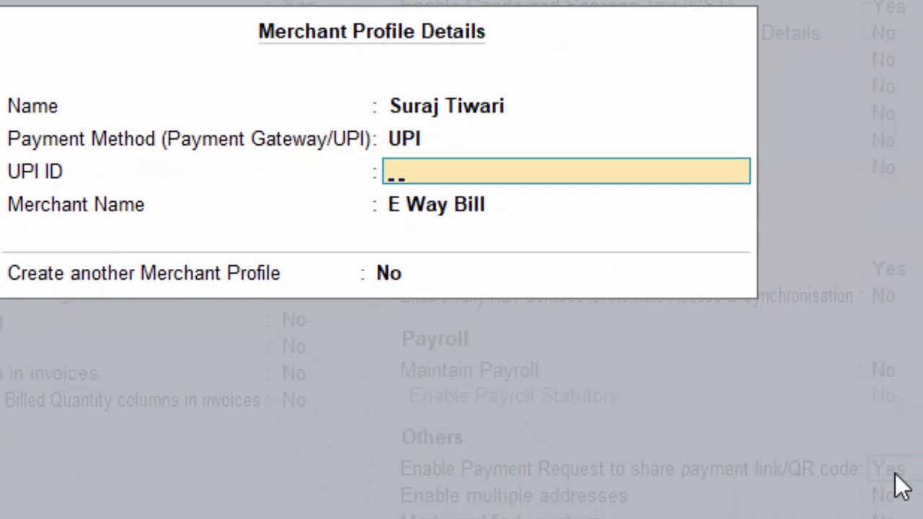
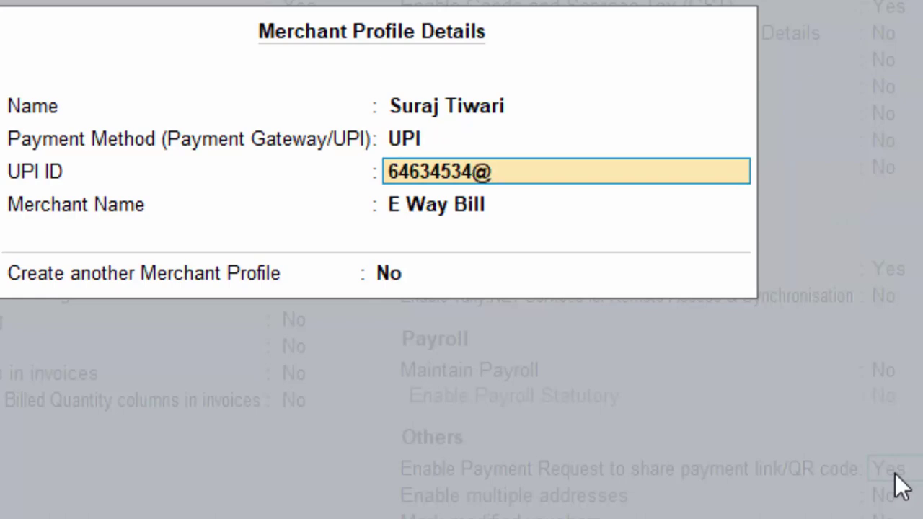
key("Return")
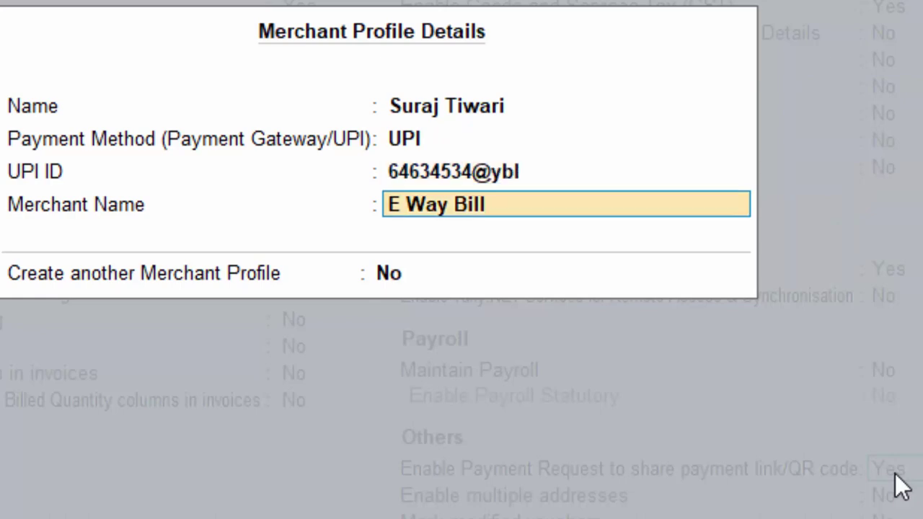
key("Return")
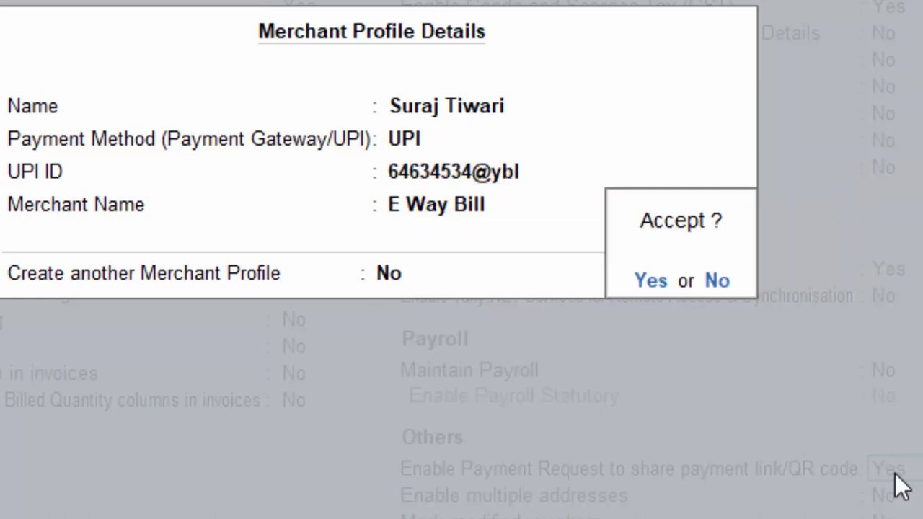
key("Return")
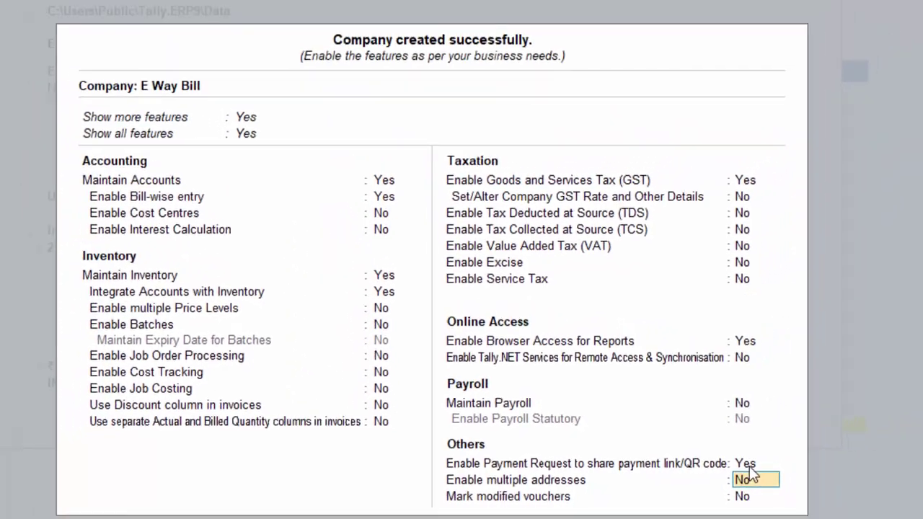
Leave multiple addresses and modified voucher marking off, and accept the company features.
key("Return")
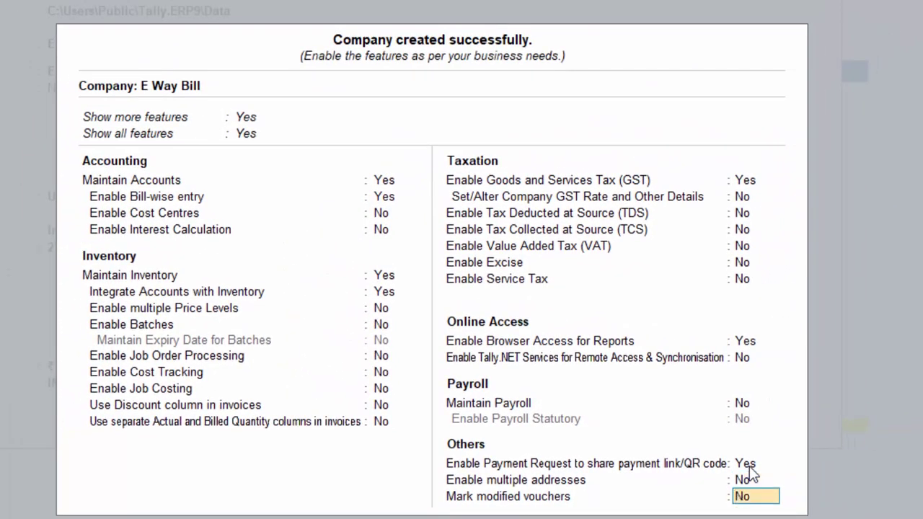
key("Return")
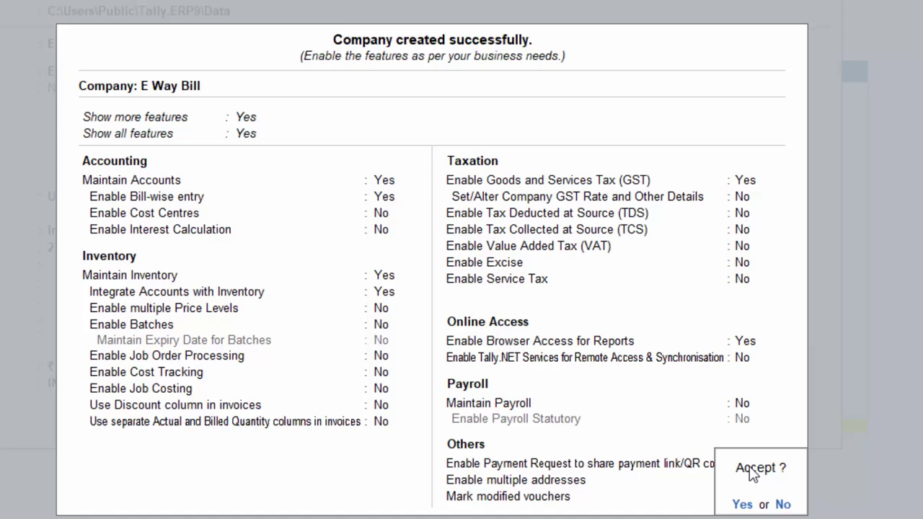
key("Return")
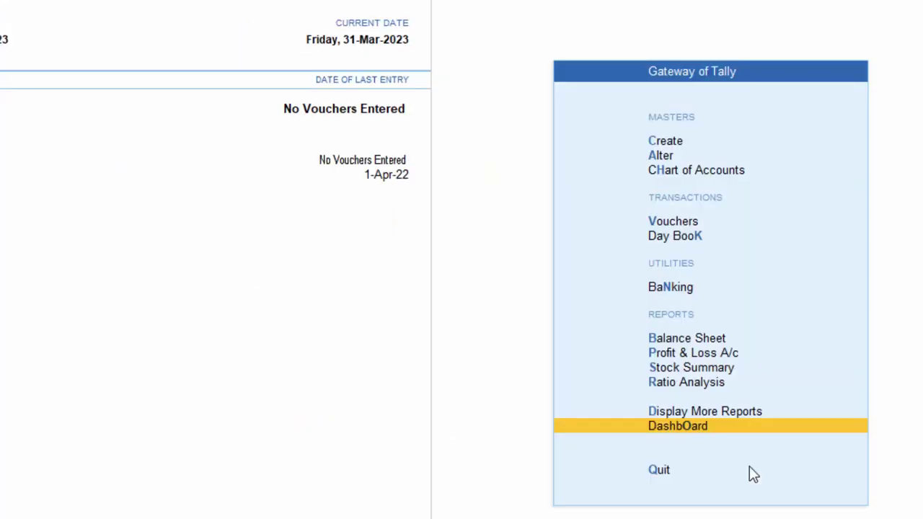